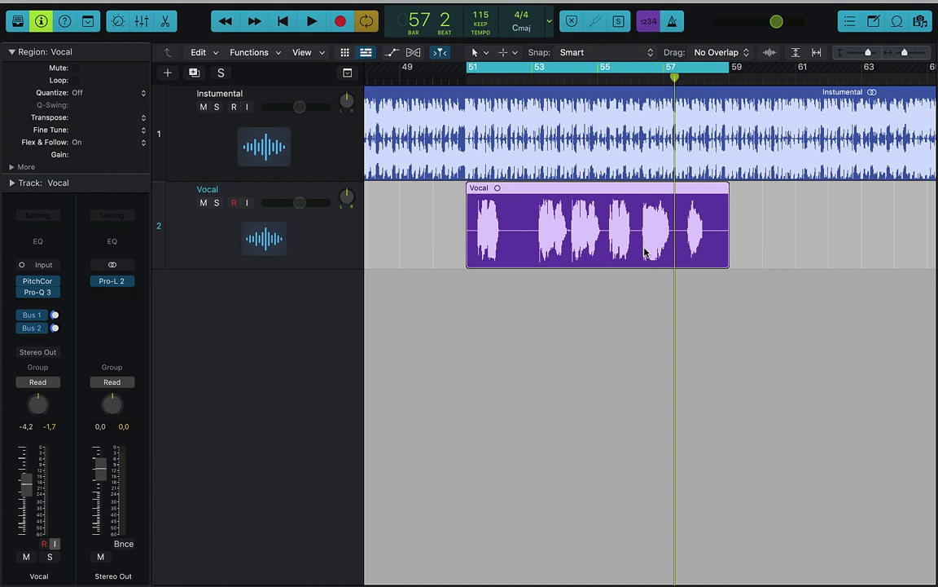
Open the mixer, reduce the track height, and place the mixer window just below the two tracks
{"action": "key", "text": "super+2"}
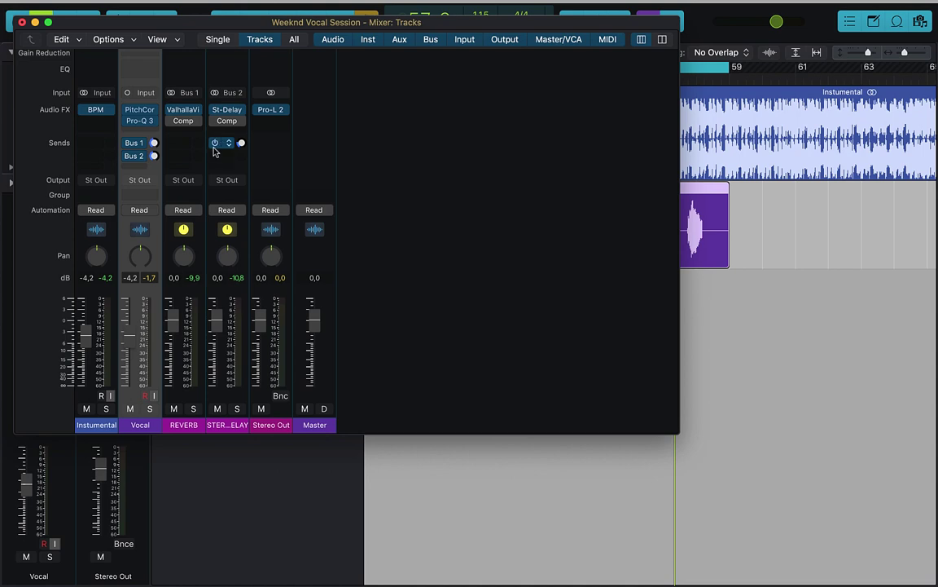
{"action": "mouse_move", "coordinate": [214, 147]}
{"action": "left_click_drag", "start_coordinate": [157, 27], "coordinate": [334, 205]}
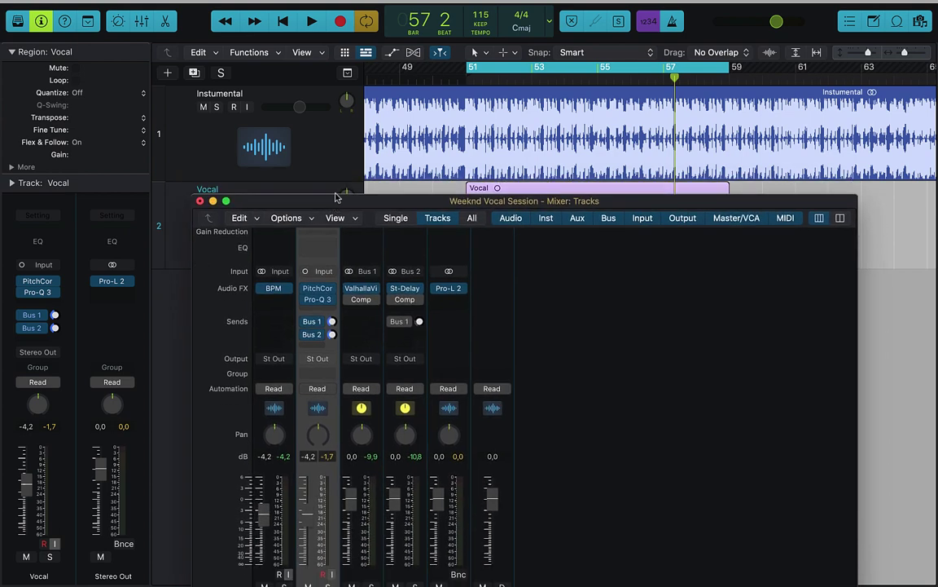
{"action": "left_click_drag", "start_coordinate": [869, 53], "coordinate": [865, 54]}
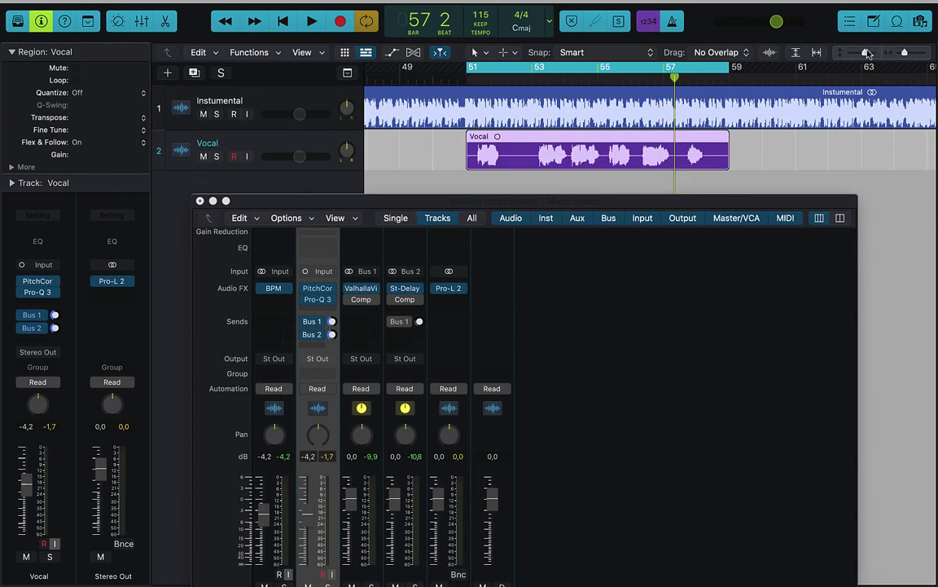
{"action": "left_click_drag", "start_coordinate": [708, 208], "coordinate": [751, 184]}
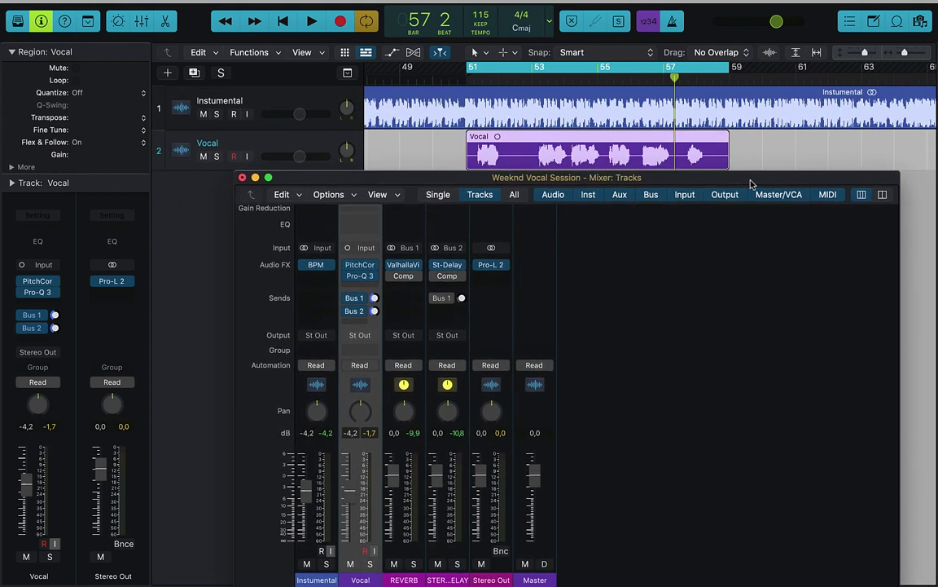
Compare playback of the looped section with the REVERB and STEREO DELAY compressors and the delay's Bus 1 send bypassed versus enabled
{"action": "key", "text": "space"}
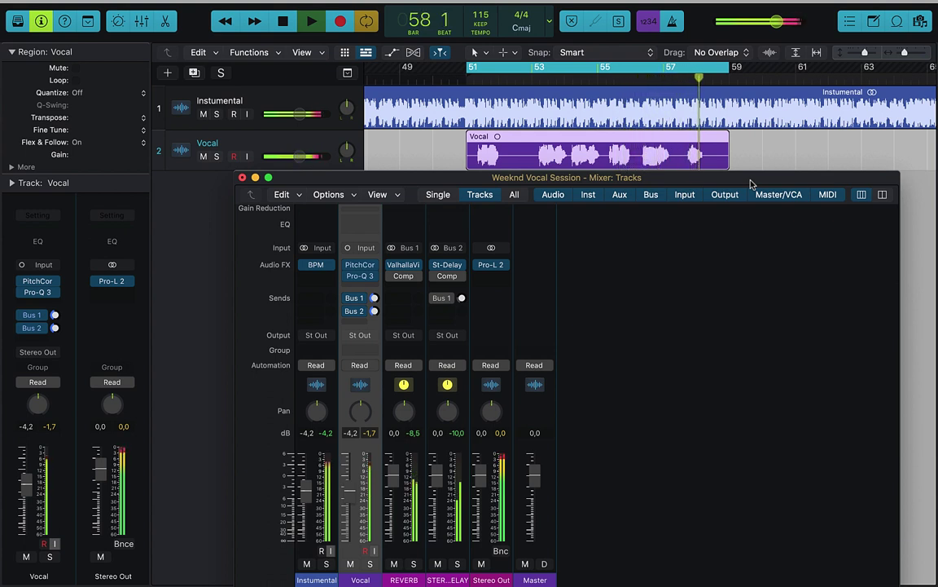
{"action": "key", "text": "space"}
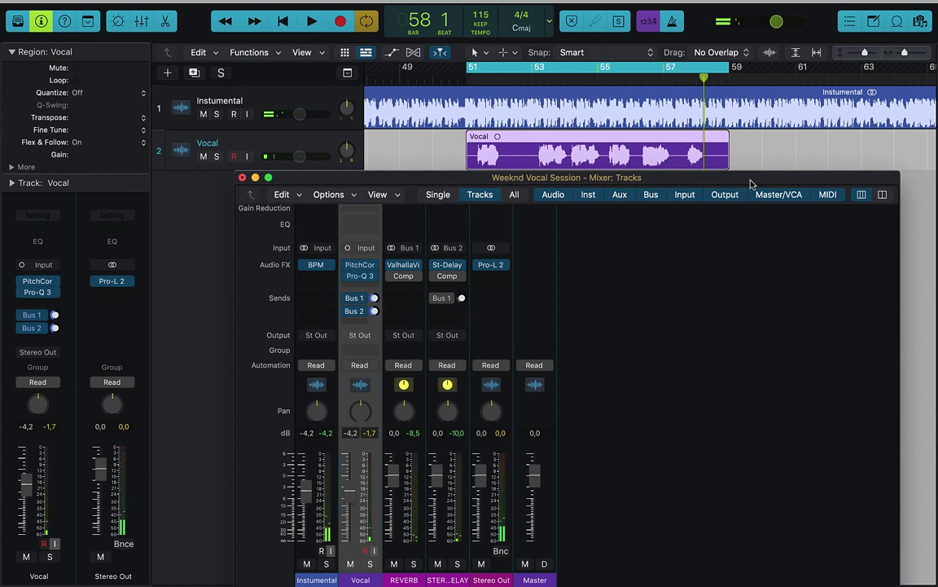
{"action": "mouse_move", "coordinate": [391, 278]}
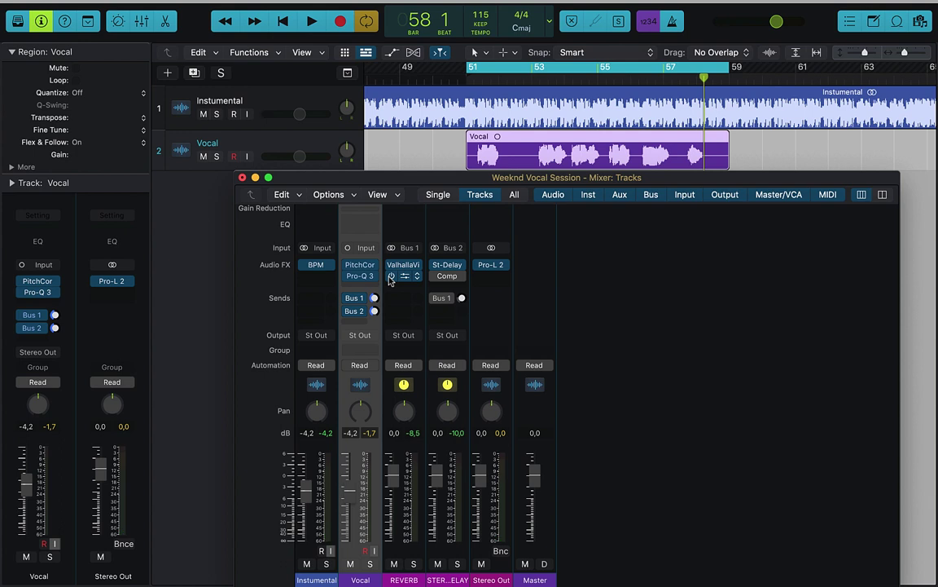
{"action": "mouse_move", "coordinate": [438, 280]}
{"action": "mouse_move", "coordinate": [434, 301]}
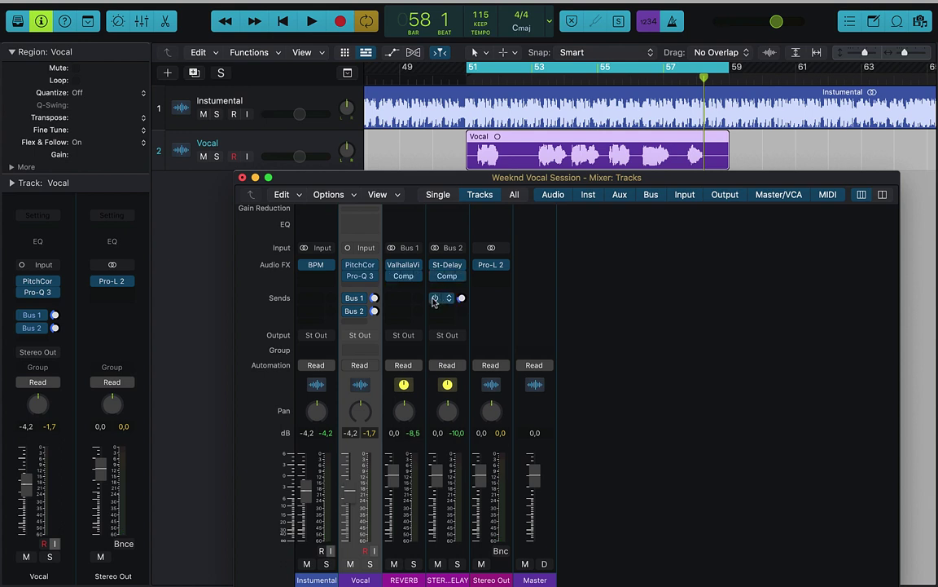
{"action": "key", "text": "space"}
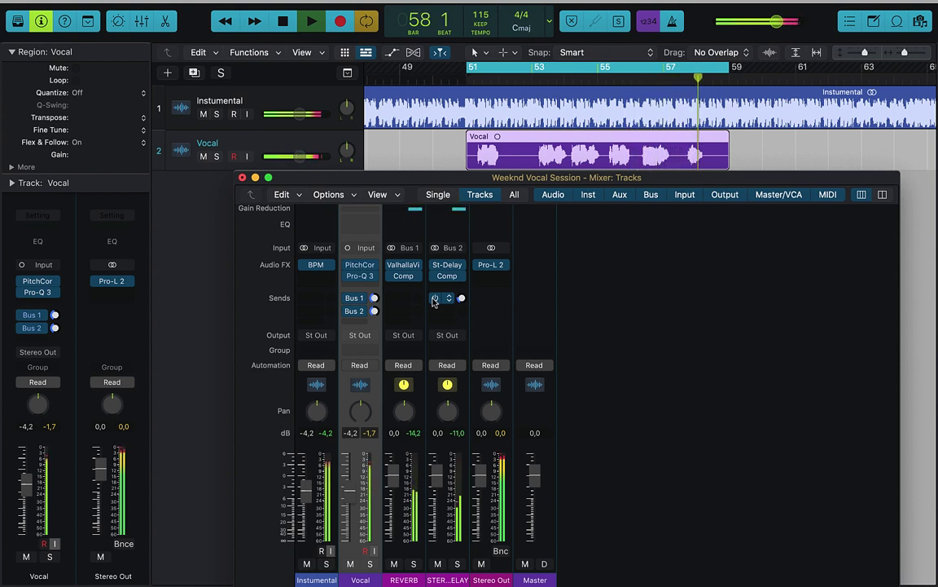
{"action": "key", "text": "space"}
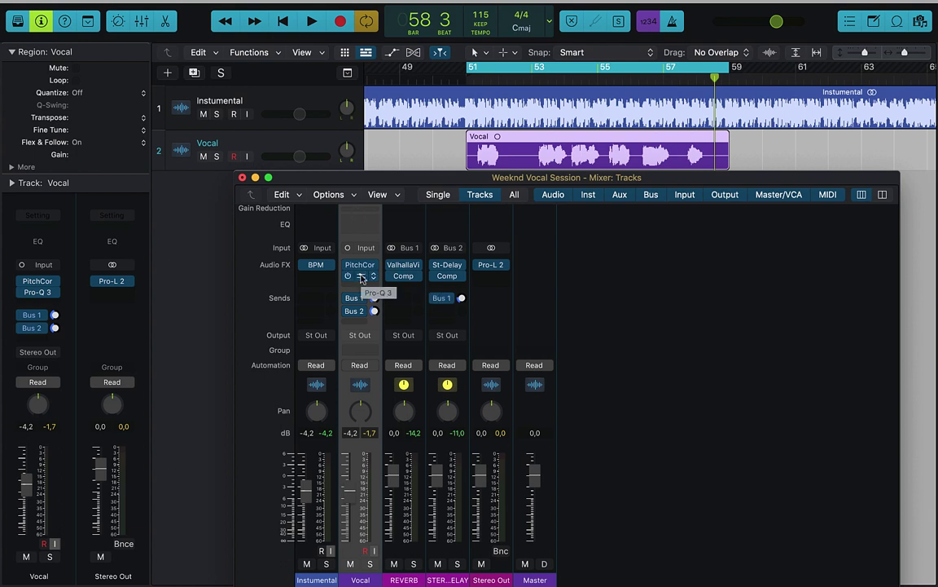
Review the Pro-Q 3 curve and the Pitch Correction settings on the Vocal channel, closing each plug-in after viewing
{"action": "left_click", "coordinate": [362, 277]}
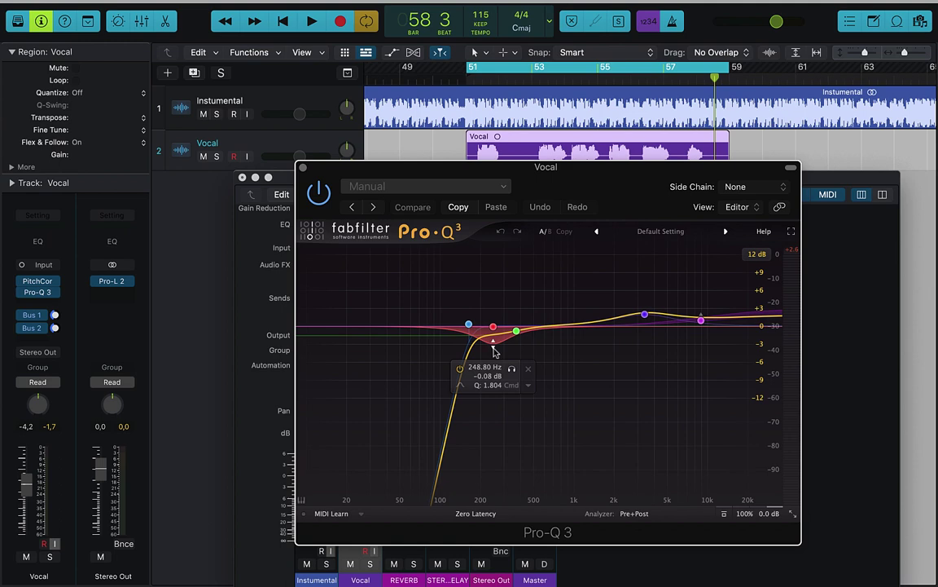
{"action": "left_click", "coordinate": [302, 167]}
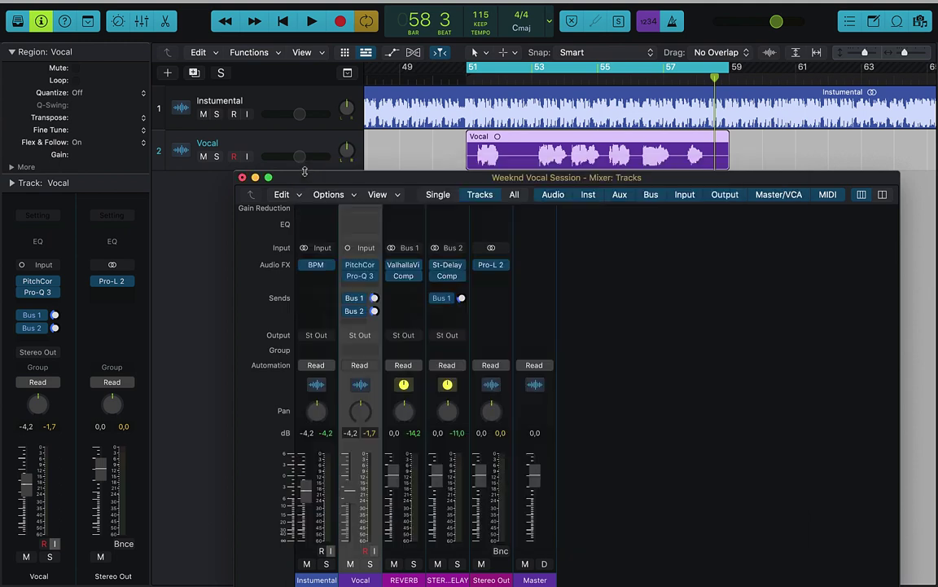
{"action": "left_click", "coordinate": [359, 265]}
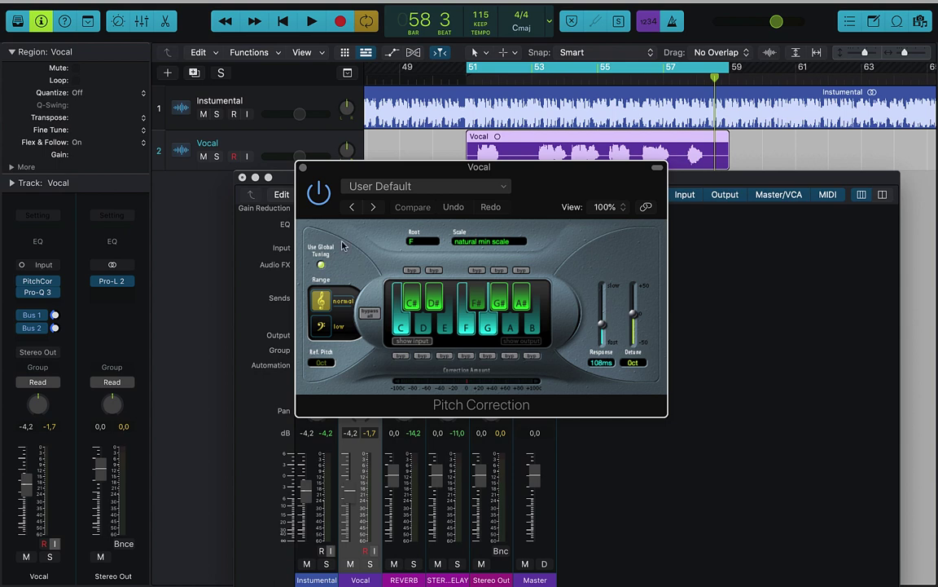
{"action": "left_click", "coordinate": [302, 167]}
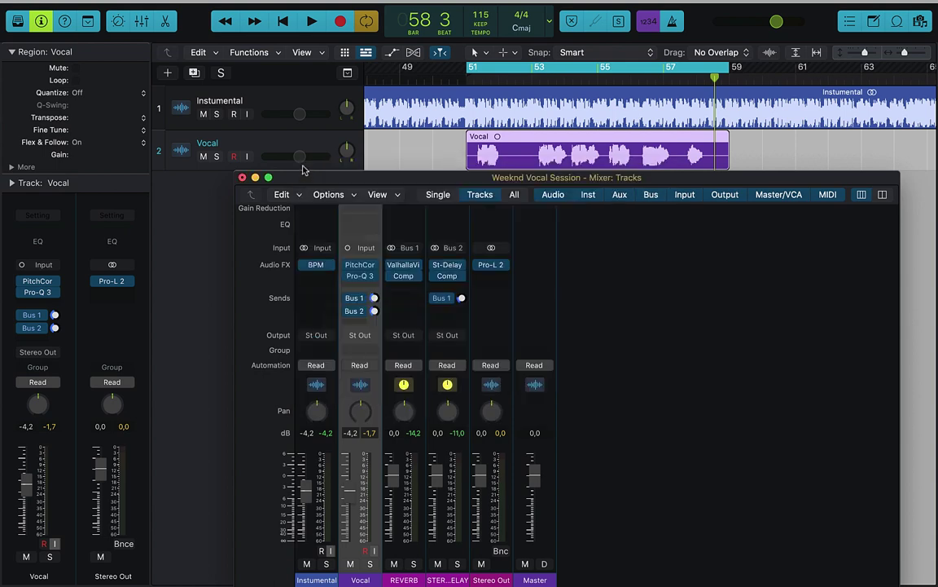
Examine the ValhallaVintageVerb settings on the REVERB channel
{"action": "mouse_move", "coordinate": [352, 279]}
{"action": "left_click_drag", "start_coordinate": [432, 265], "coordinate": [431, 307]}
{"action": "left_click", "coordinate": [405, 267]}
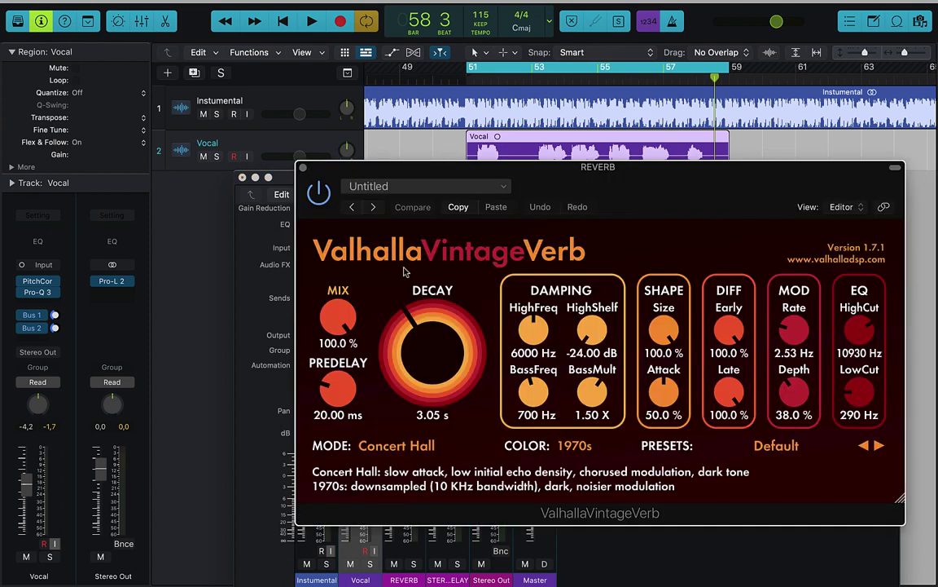
{"action": "left_click_drag", "start_coordinate": [607, 180], "coordinate": [524, 165]}
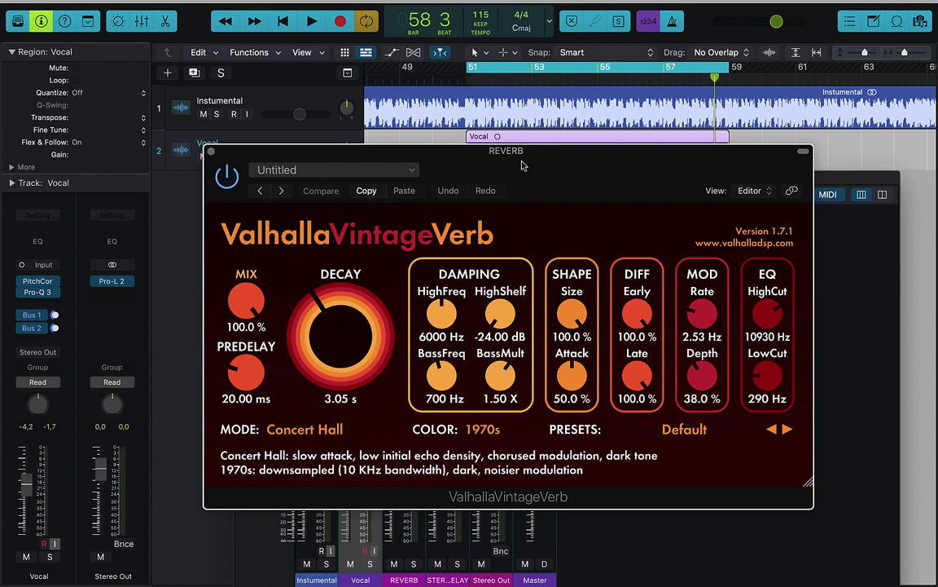
Switch the transport display to the layout with detailed position and locators, and place the playhead at bar 53 after closing the reverb
{"action": "left_click", "coordinate": [549, 21]}
{"action": "left_click", "coordinate": [580, 115]}
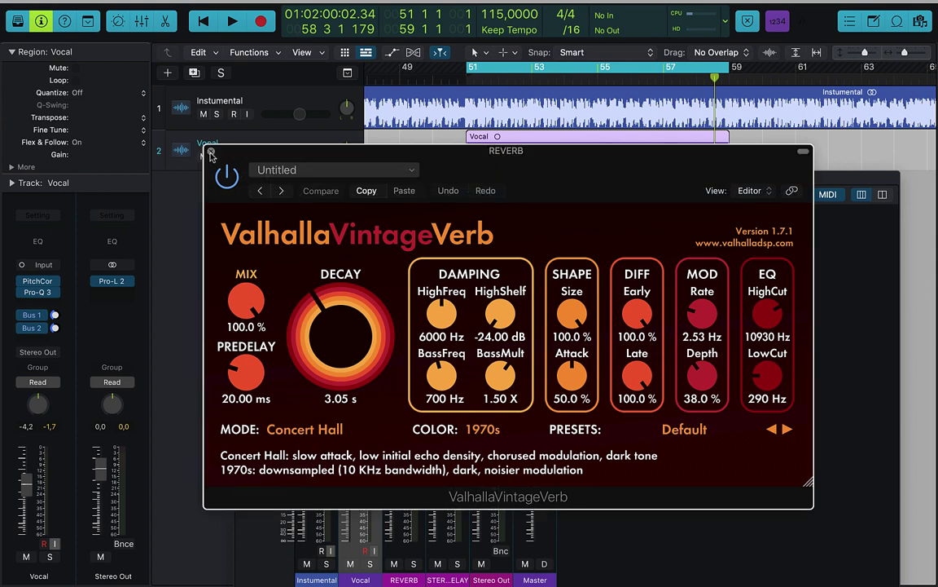
{"action": "left_click", "coordinate": [210, 153]}
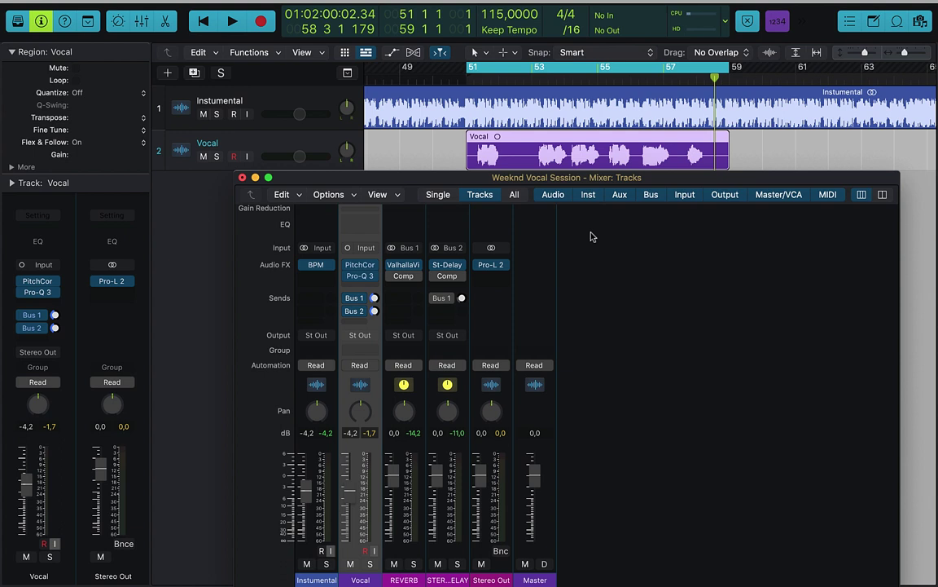
{"action": "left_click", "coordinate": [532, 67]}
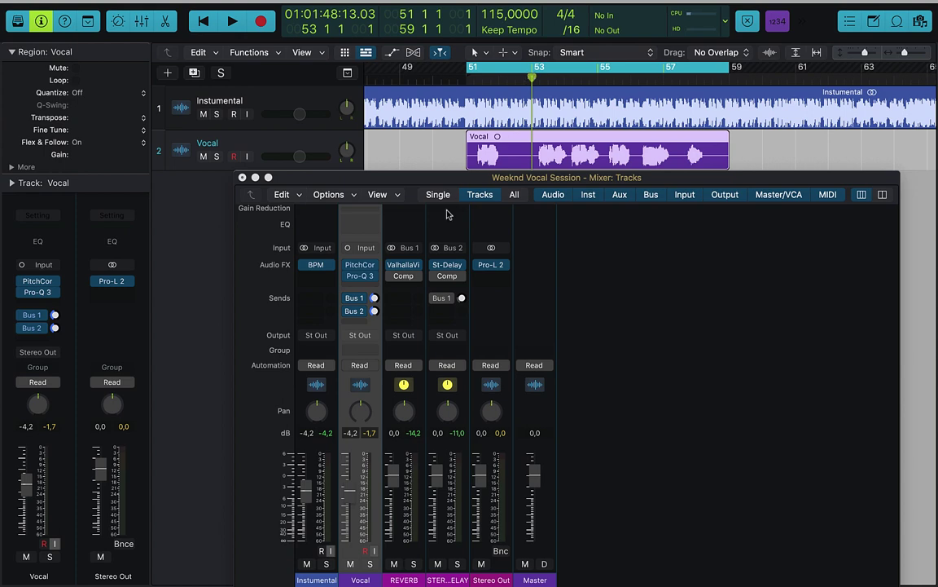
Open the compressor on the REVERB channel and turn it on
{"action": "left_click", "coordinate": [406, 277]}
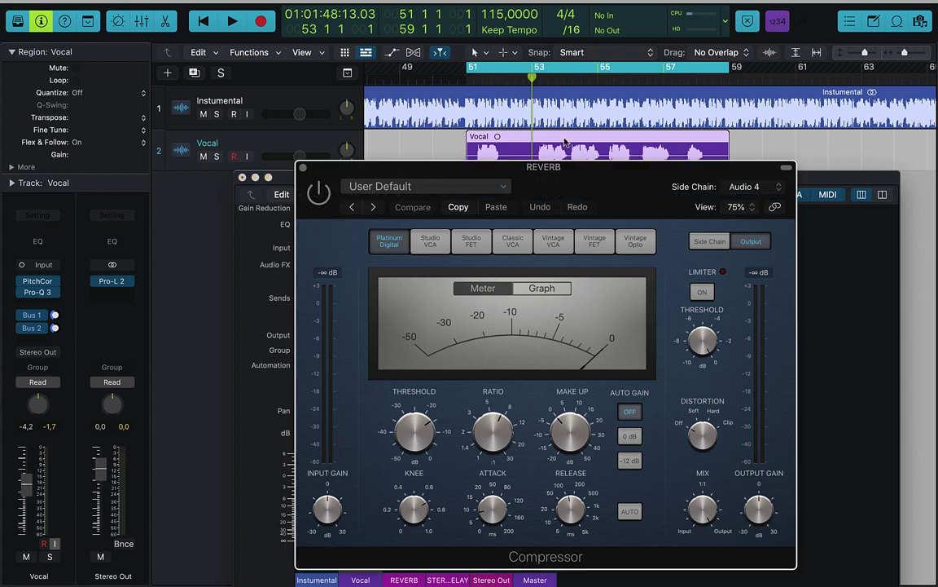
{"action": "left_click_drag", "start_coordinate": [564, 184], "coordinate": [564, 155]}
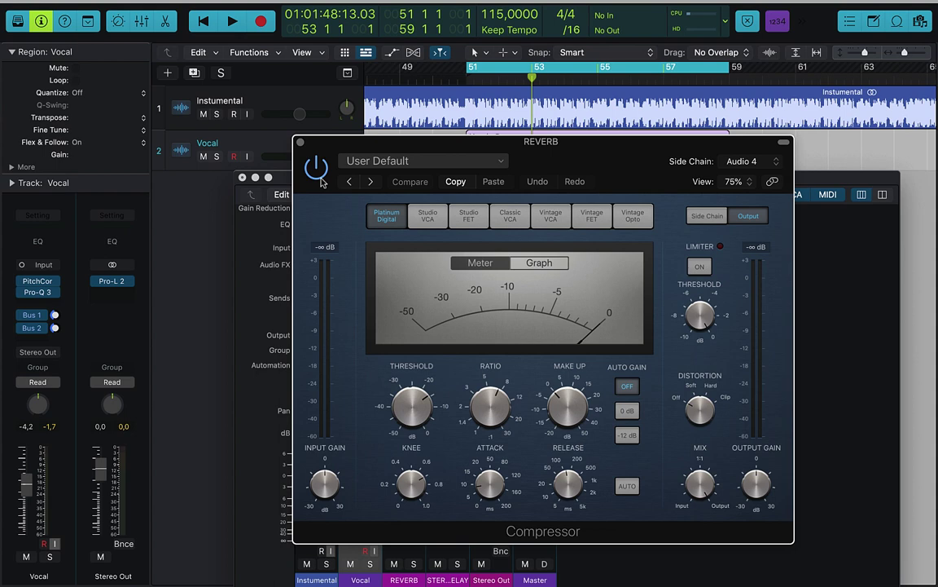
{"action": "left_click_drag", "start_coordinate": [509, 151], "coordinate": [705, 147]}
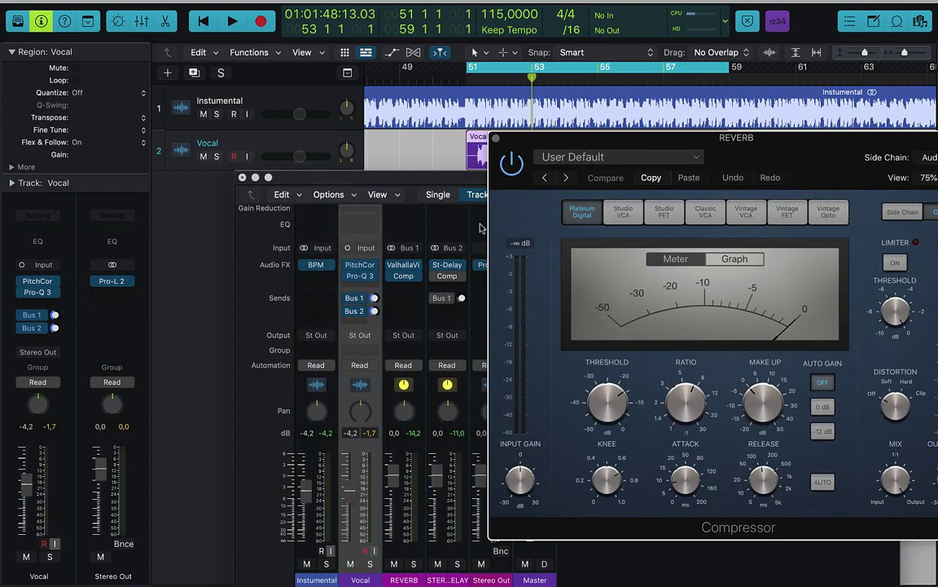
Bypass the Vocal channel's Bus 2 send and play the loop while watching the REVERB compressor in Graph view
{"action": "left_click", "coordinate": [346, 316]}
{"action": "left_click_drag", "start_coordinate": [600, 134], "coordinate": [595, 187]}
{"action": "key", "text": "space"}
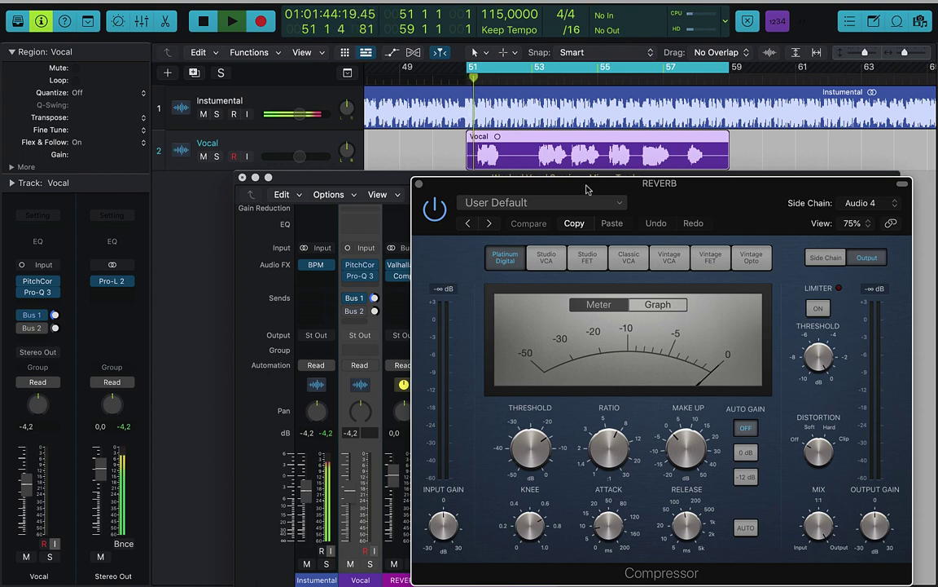
{"action": "left_click", "coordinate": [659, 305]}
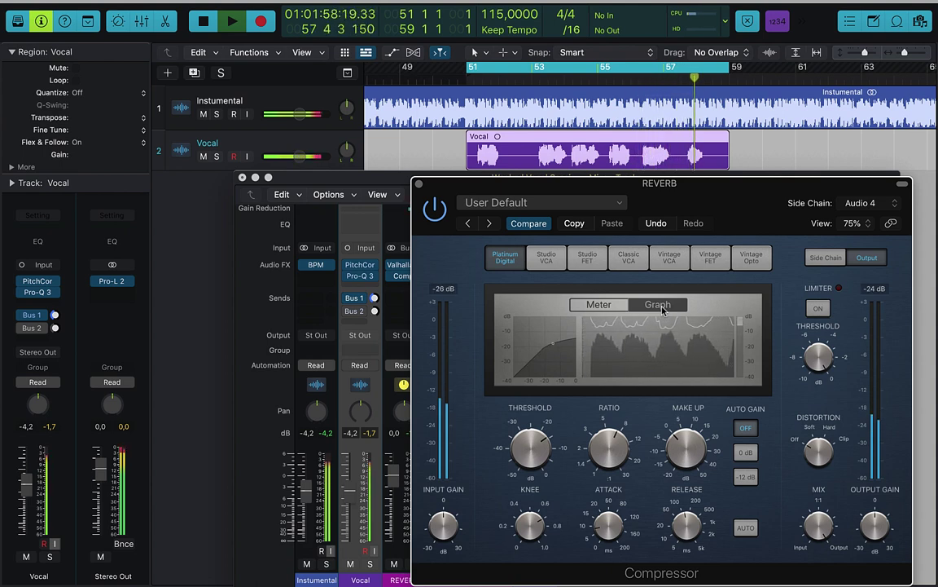
{"action": "key", "text": "space"}
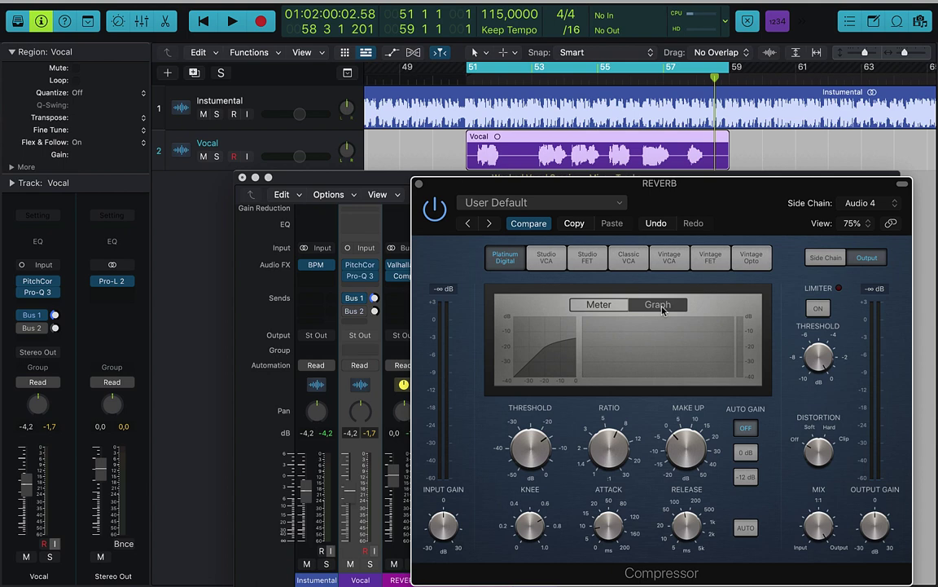
{"action": "left_click", "coordinate": [420, 184]}
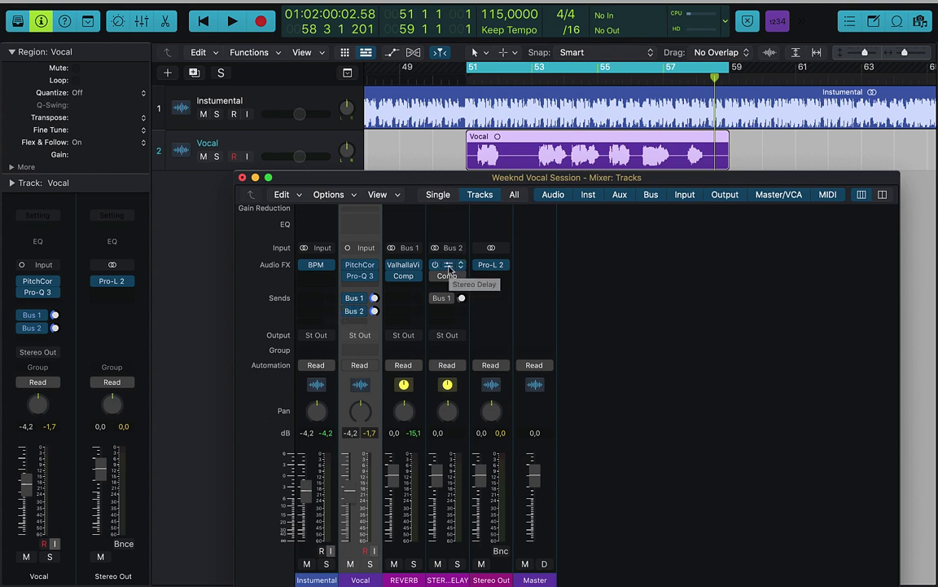
Turn on the compressor on the STEREO DELAY channel and play the loop with its Graph view shown
{"action": "left_click", "coordinate": [447, 273]}
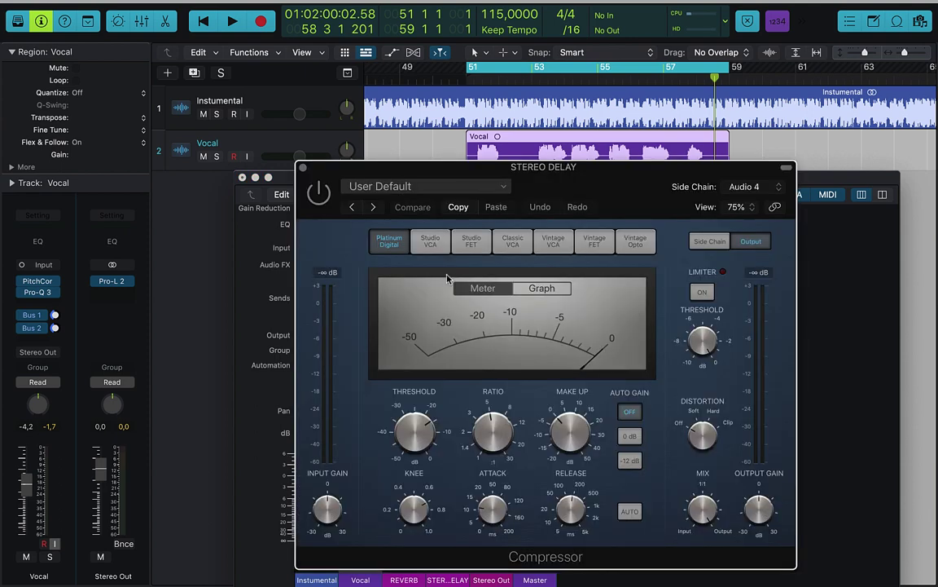
{"action": "left_click_drag", "start_coordinate": [561, 188], "coordinate": [653, 169]}
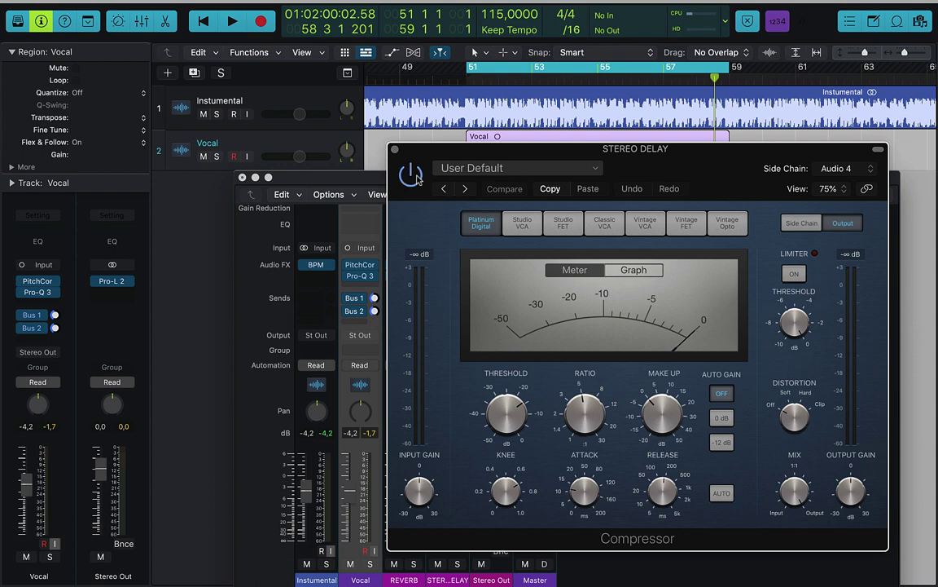
{"action": "key", "text": "space"}
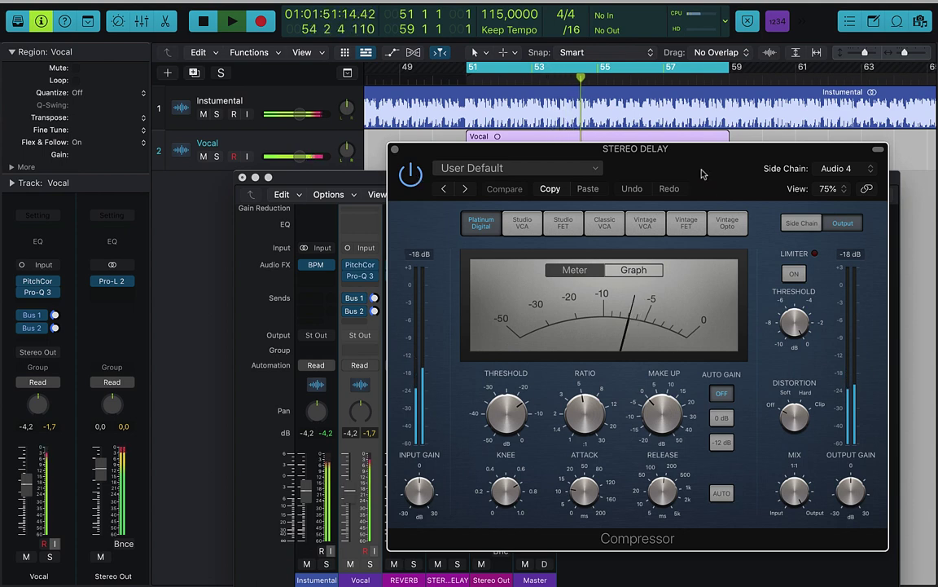
{"action": "left_click_drag", "start_coordinate": [705, 173], "coordinate": [695, 205]}
{"action": "left_click", "coordinate": [625, 301]}
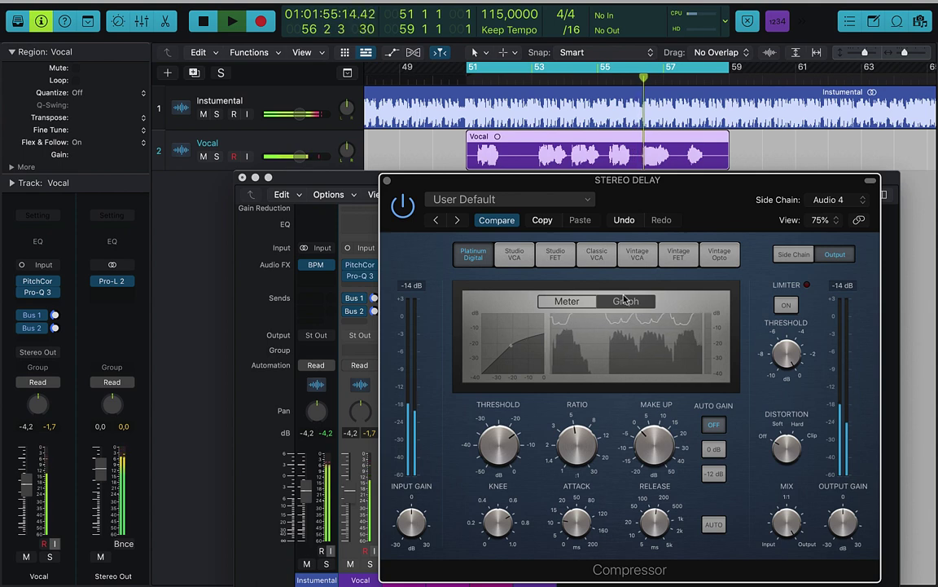
{"action": "key", "text": "space"}
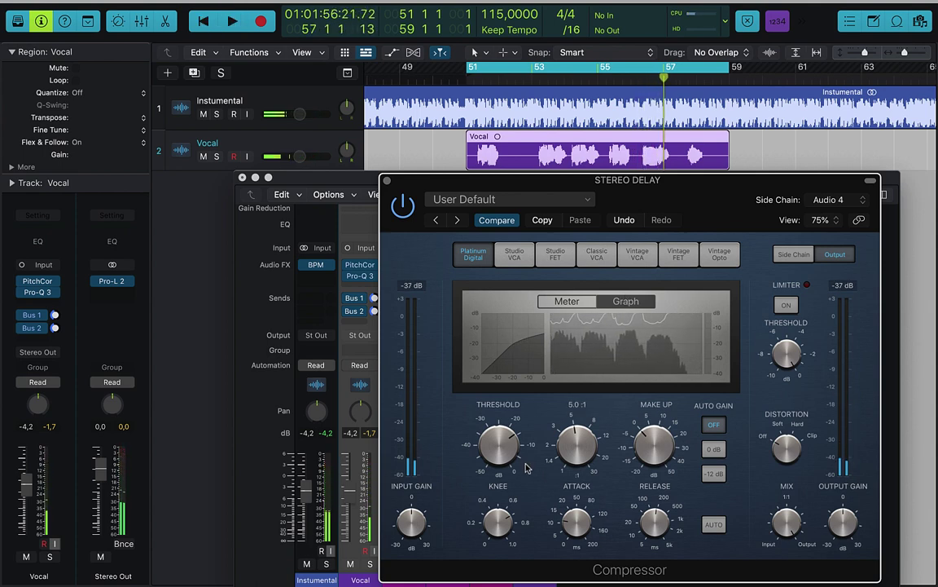
Examine the delay compressor's threshold, ratio and attack, and replay the loop to check its ducking by the vocal
{"action": "mouse_move", "coordinate": [514, 454]}
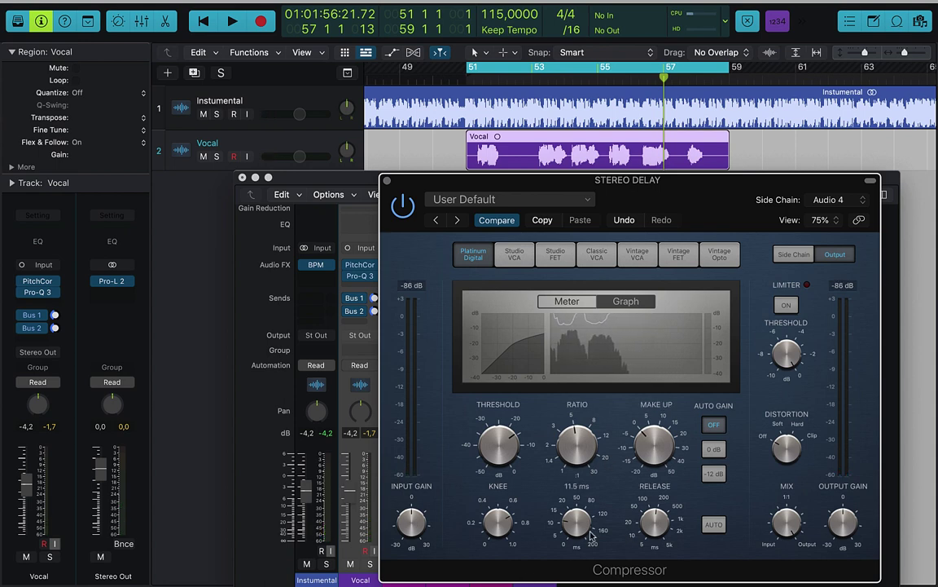
{"action": "mouse_move", "coordinate": [592, 534]}
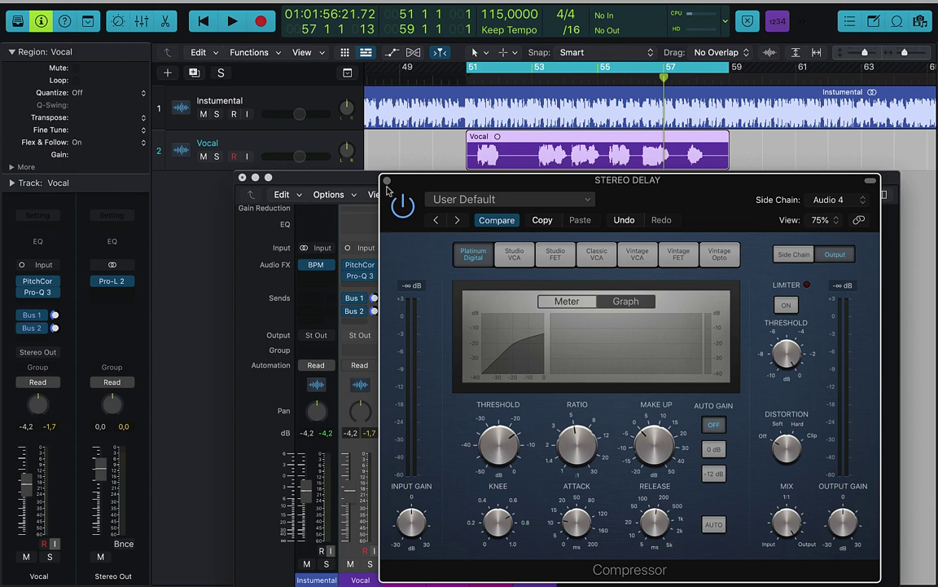
{"action": "key", "text": "space"}
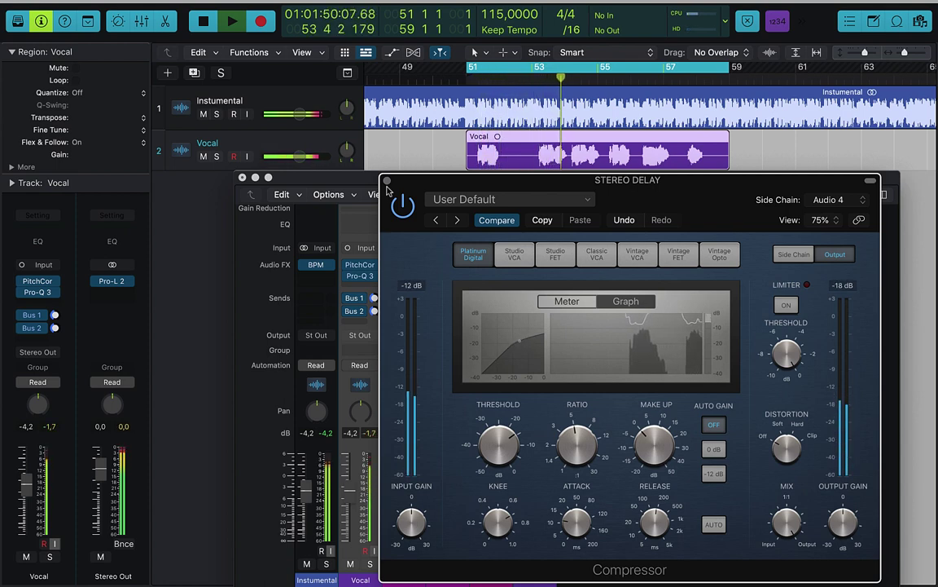
{"action": "key", "text": "space"}
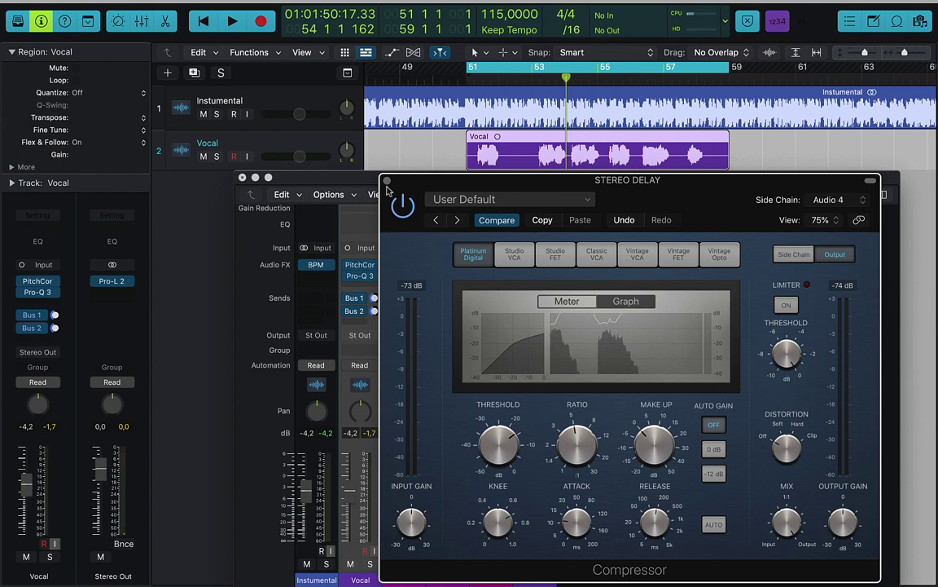
Close the delay compressor, enable the STEREO DELAY channel's Bus 1 send to the reverb, and play the loop to hear it
{"action": "left_click", "coordinate": [387, 180]}
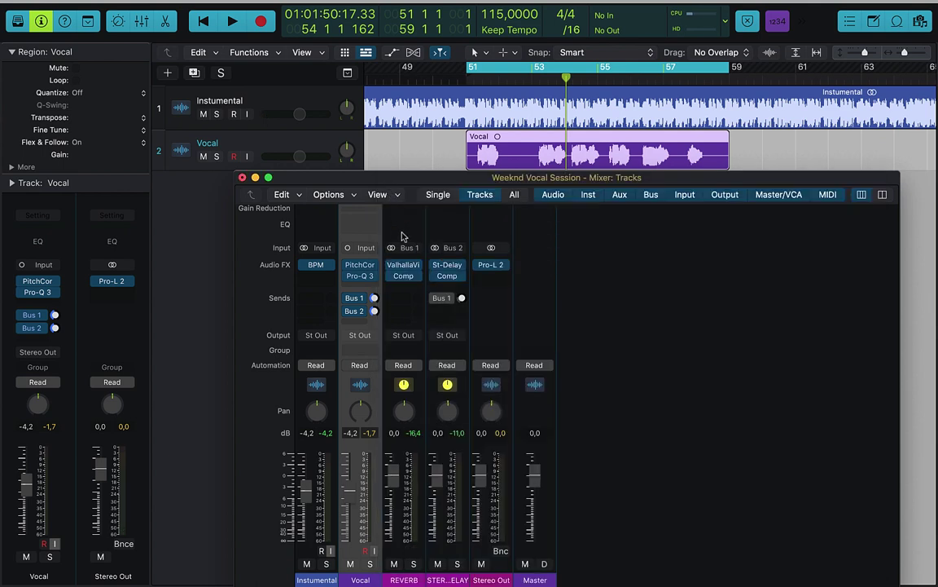
{"action": "mouse_move", "coordinate": [437, 303]}
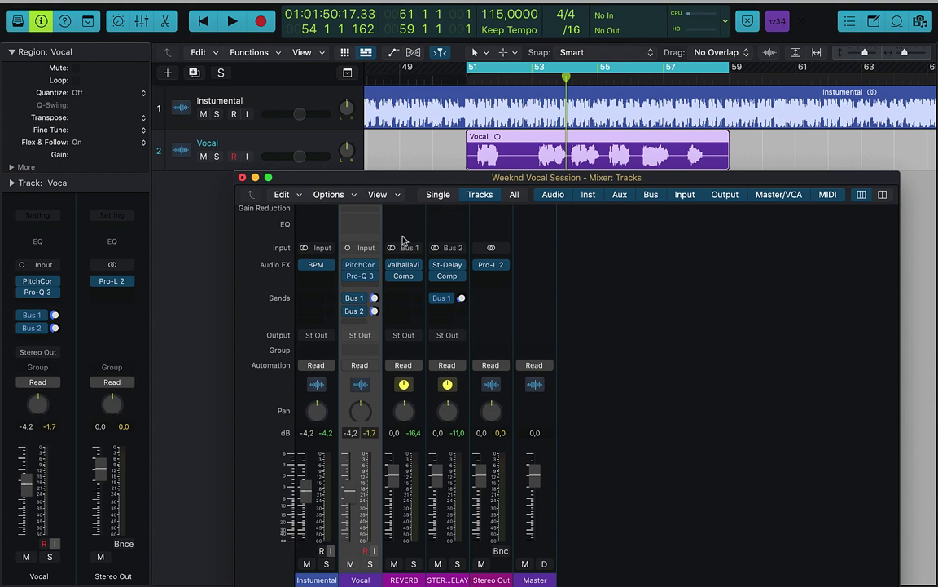
{"action": "key", "text": "space"}
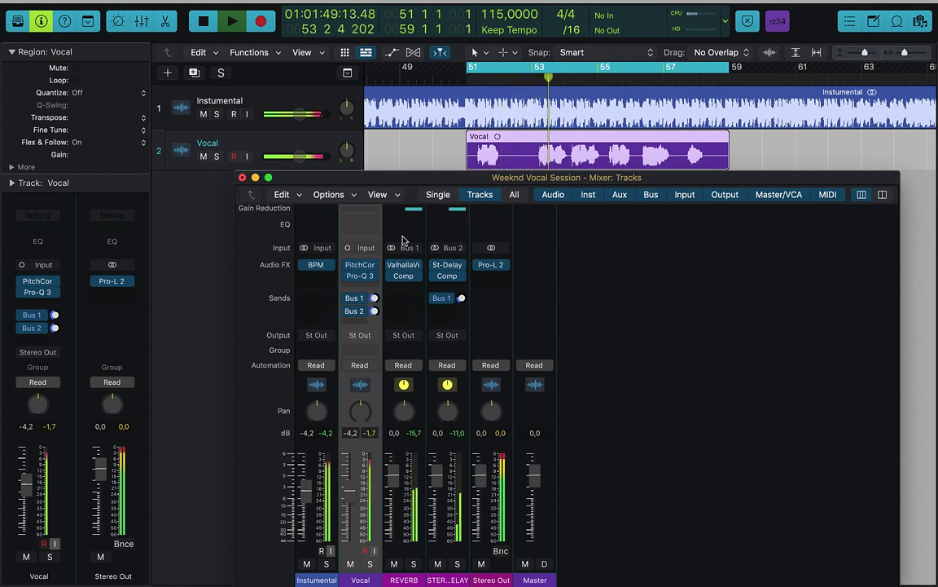
{"action": "key", "text": "space"}
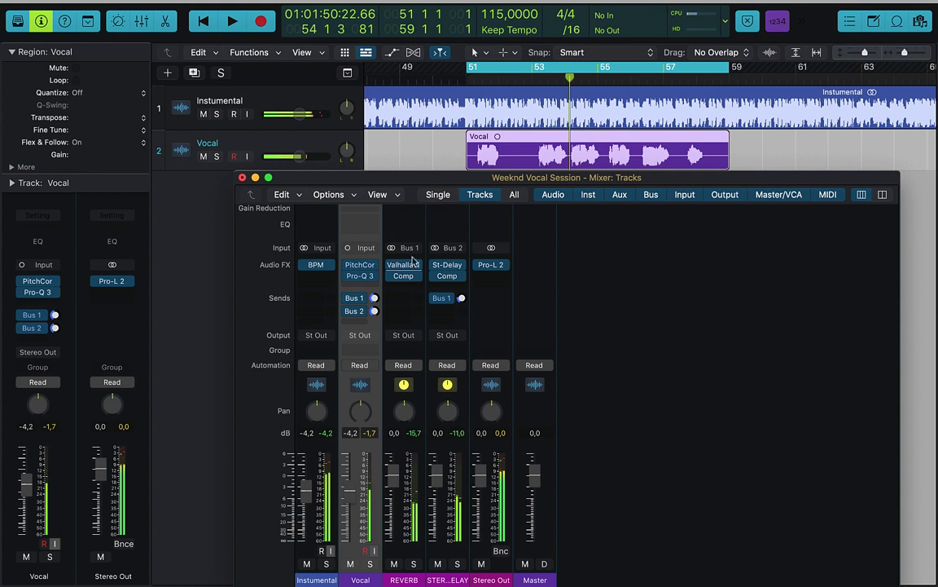
Replay the loop while switching the STEREO DELAY channel's Bus 1 send off and on to compare the sound
{"action": "key", "text": "space"}
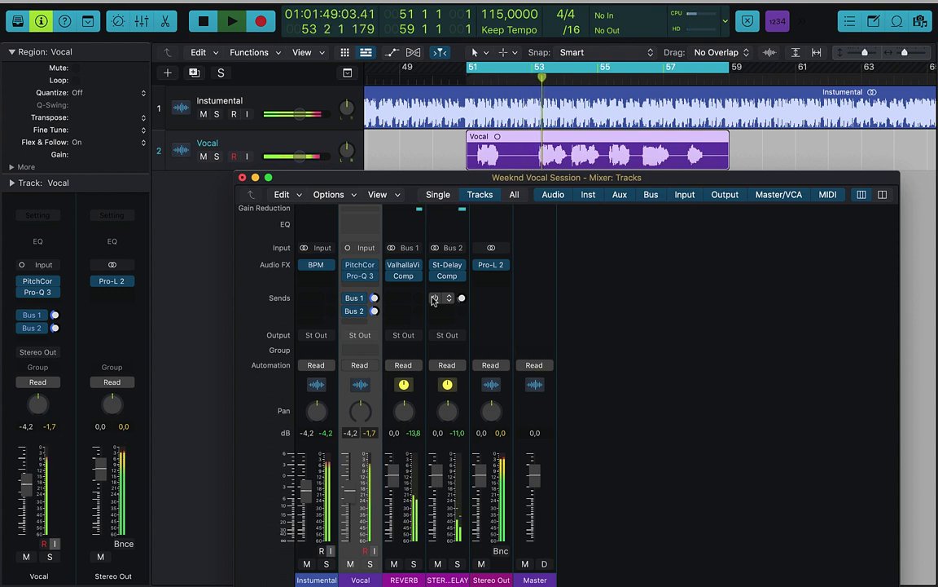
{"action": "key", "text": "space"}
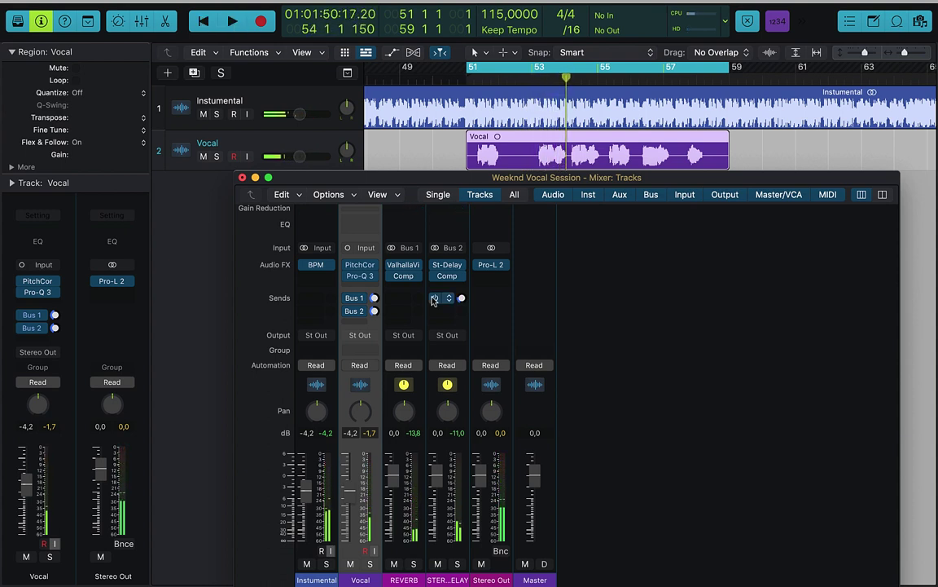
{"action": "key", "text": "space"}
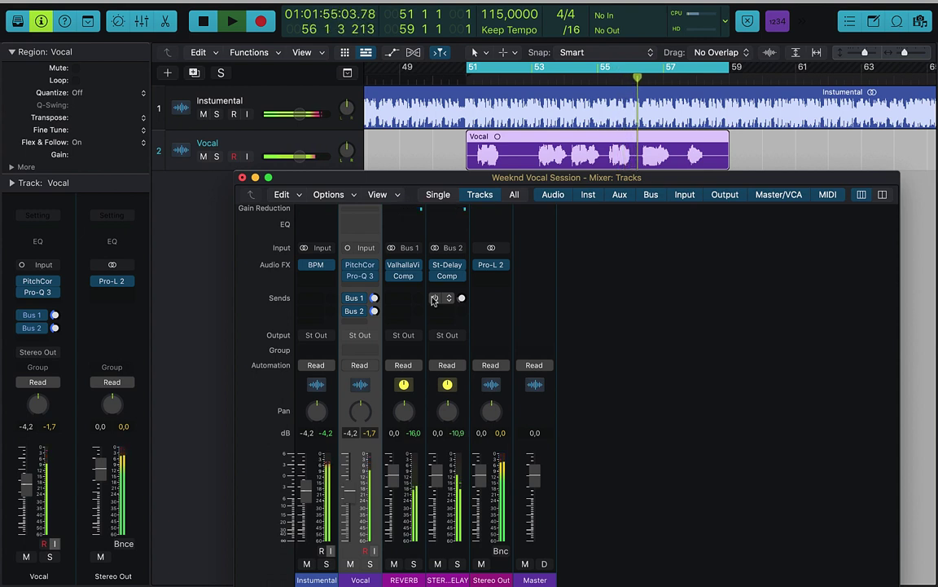
{"action": "key", "text": "space"}
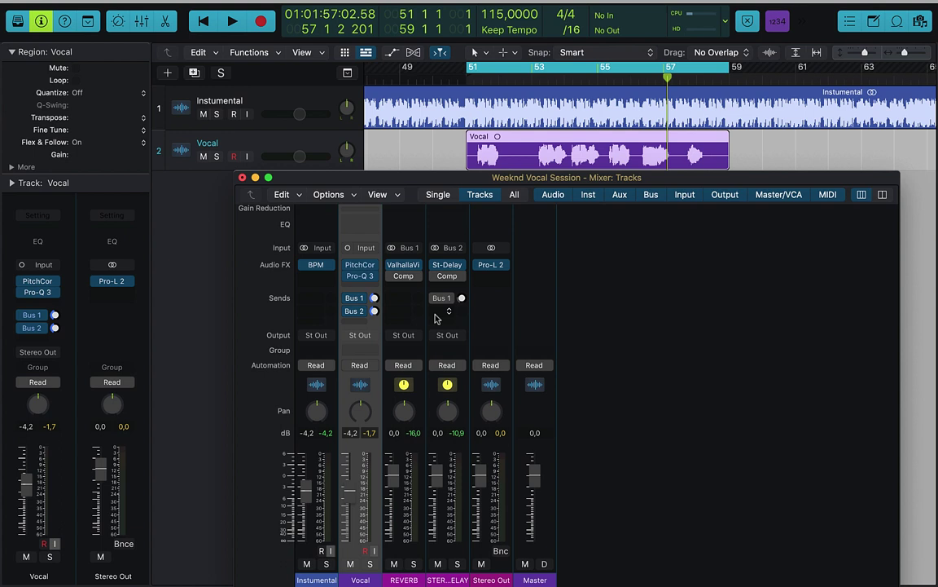
Play the loop with both return compressors and the delay's Bus 1 send bypassed, and turn all three back on during playback
{"action": "key", "text": "space"}
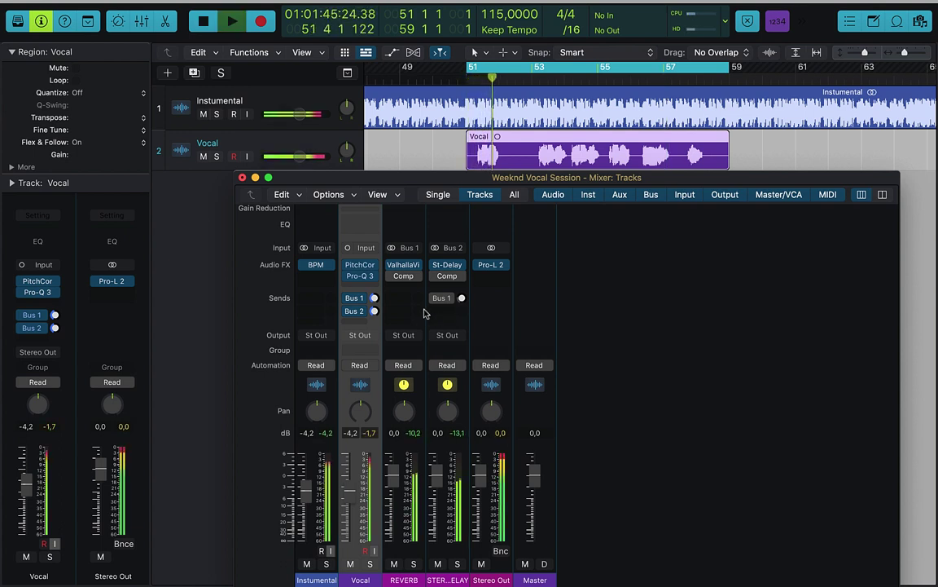
{"action": "mouse_move", "coordinate": [392, 277]}
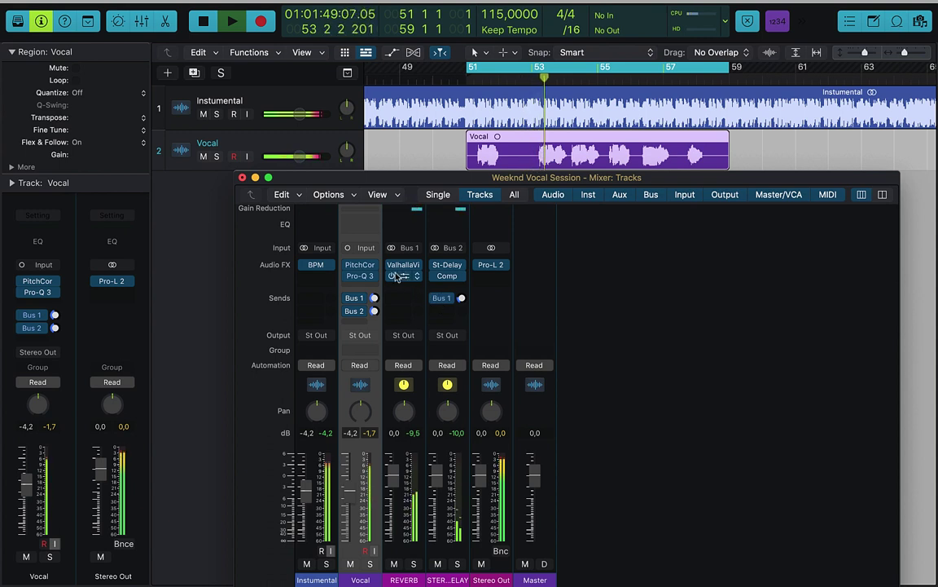
{"action": "mouse_move", "coordinate": [435, 299]}
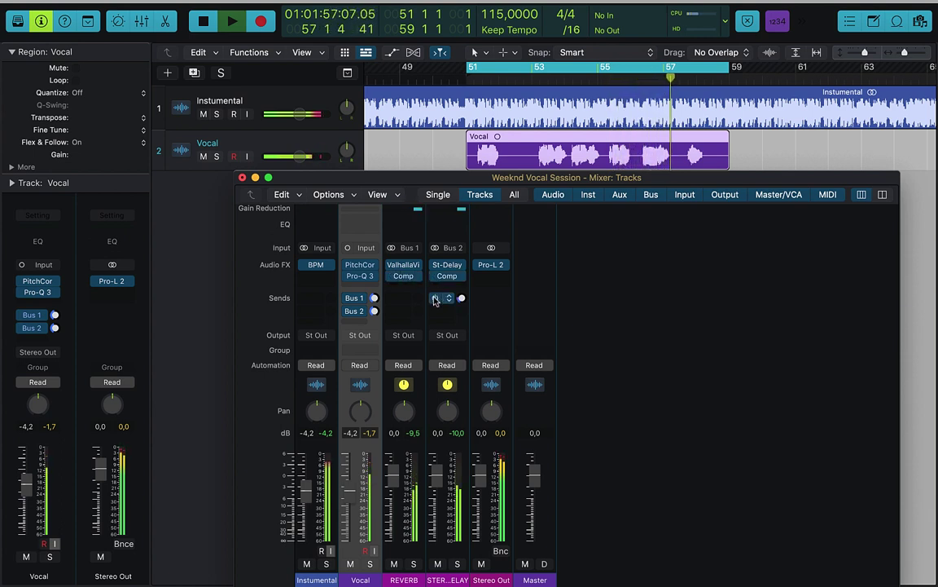
{"action": "key", "text": "space"}
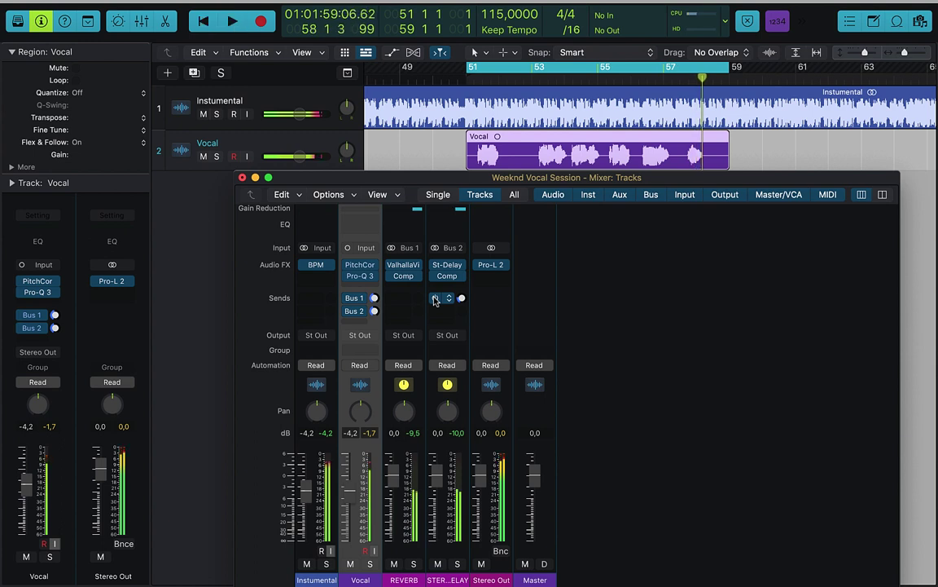